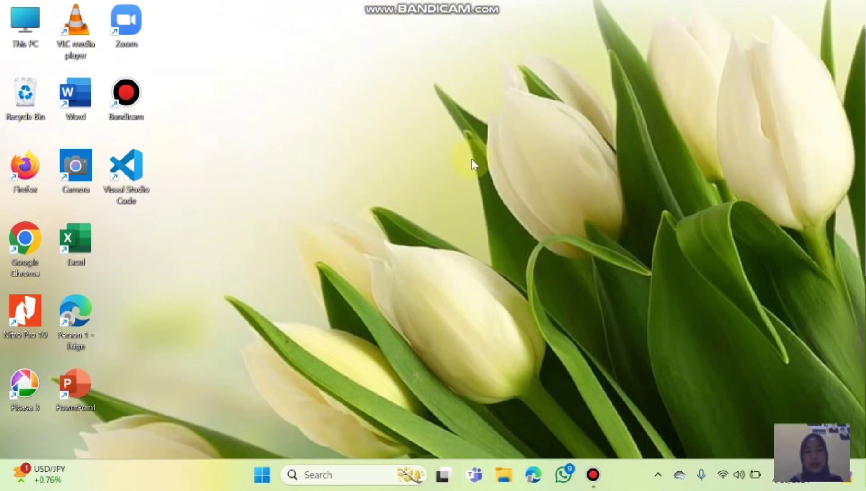
# In File Explorer, select the wordpress folder inside Downloads > wordpress-6.5.2.
pyautogui.click(505, 476)
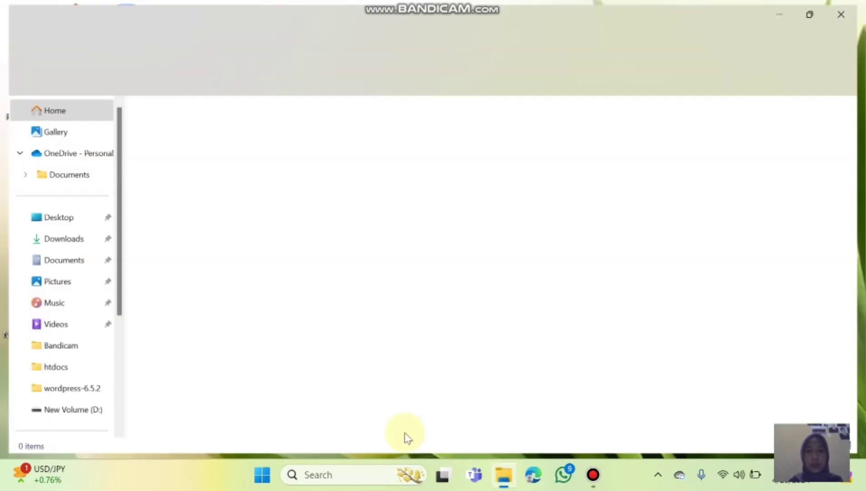
pyautogui.click(59, 238)
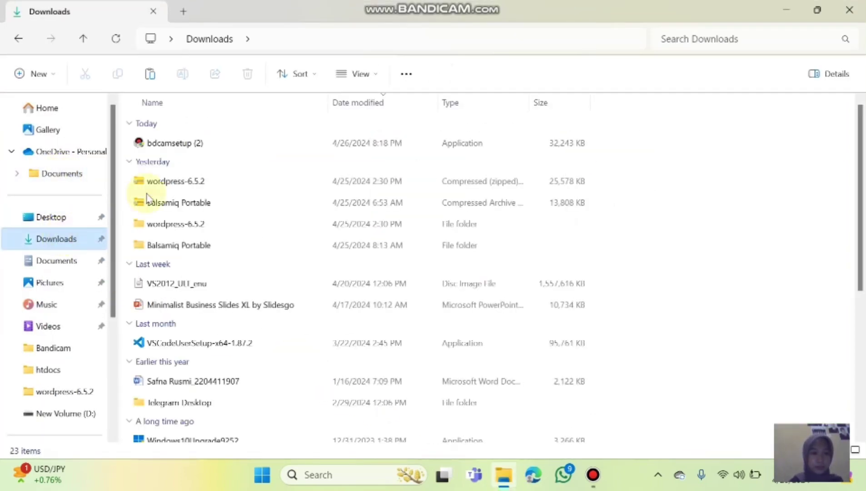
pyautogui.click(188, 231)
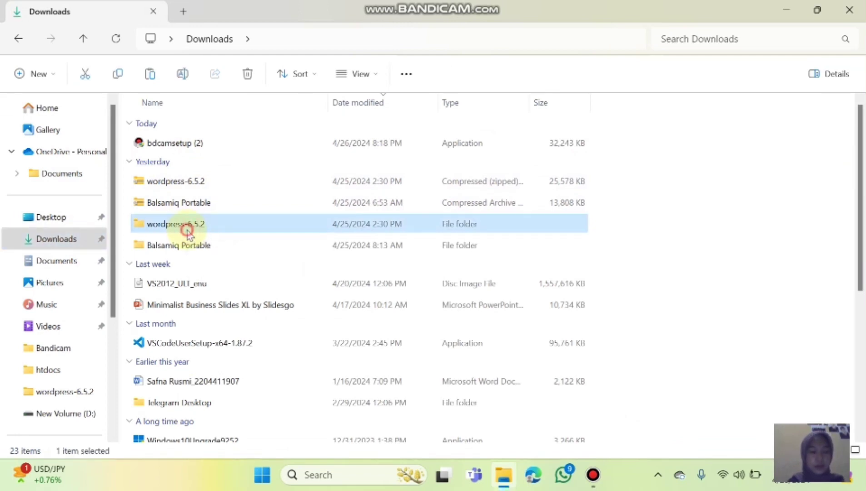
pyautogui.doubleClick(187, 231)
pyautogui.click(200, 144)
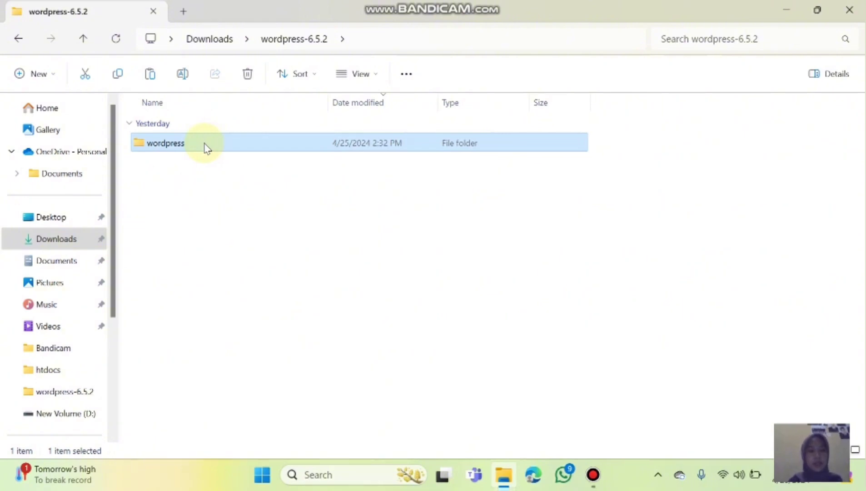
# Navigate to the htdocs folder under New Volume (E:) > examp.
pyautogui.click(115, 187)
pyautogui.moveTo(117, 206); pyautogui.dragTo(116, 270)
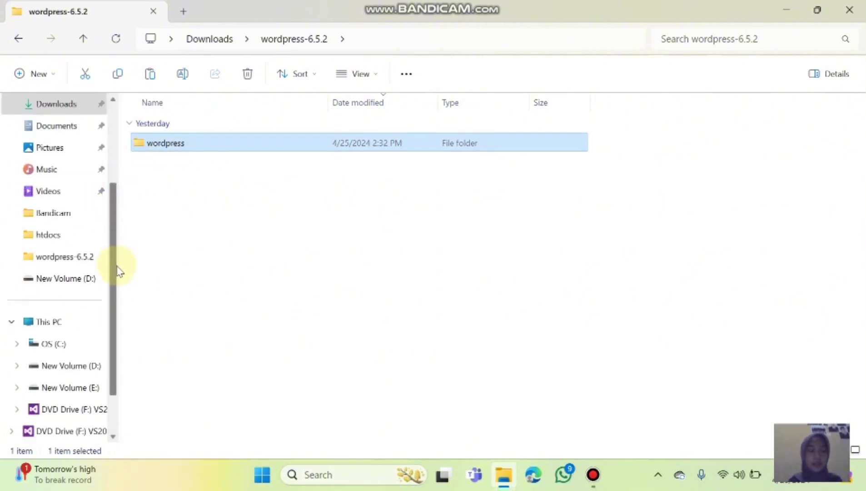
pyautogui.click(76, 388)
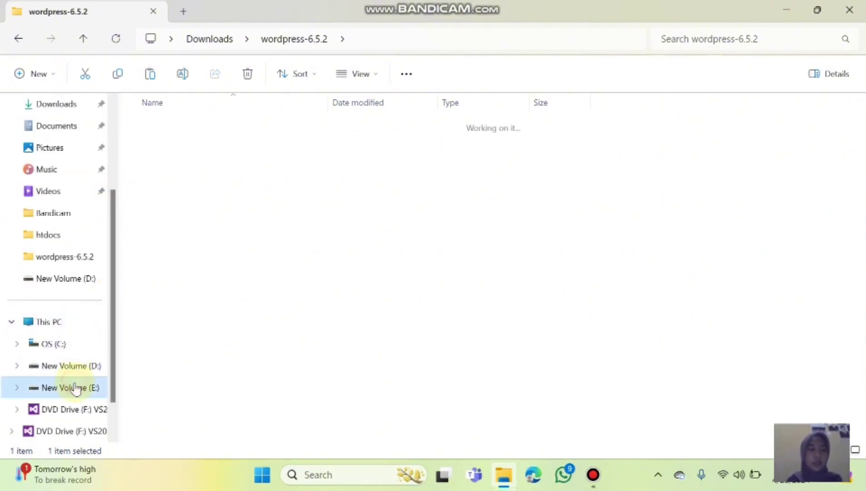
pyautogui.click(218, 125)
pyautogui.doubleClick(218, 126)
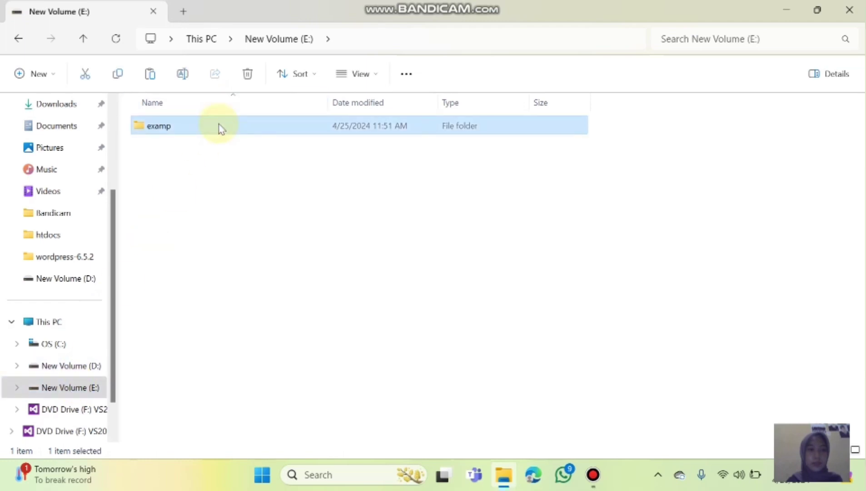
pyautogui.doubleClick(195, 237)
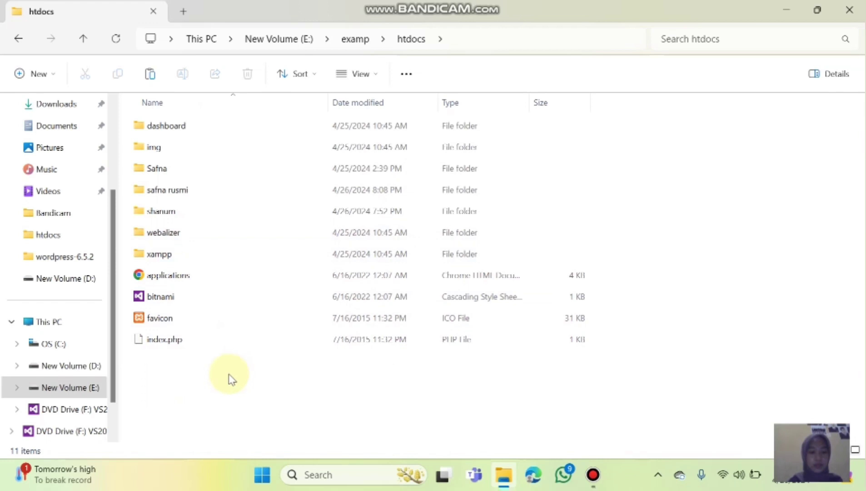
# Paste the wordpress folder into htdocs, rename it to the chosen personal name, and minimize Explorer.
pyautogui.hotkey('ctrl', 'v')
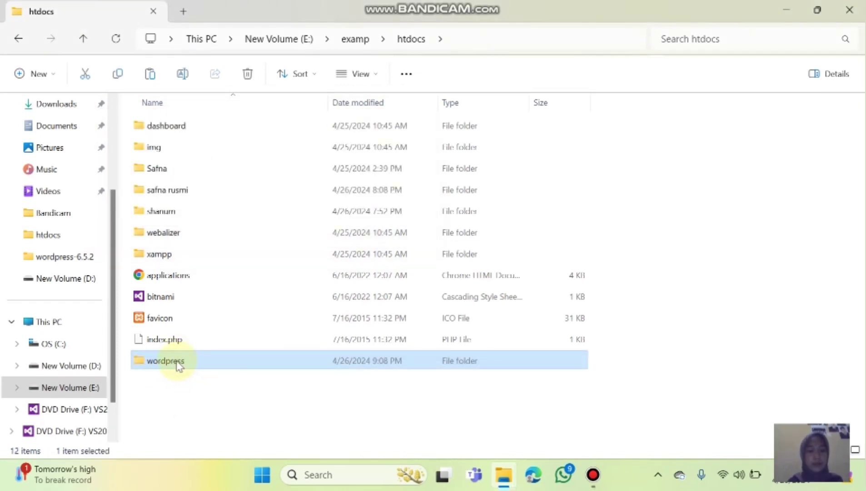
pyautogui.rightClick(175, 360)
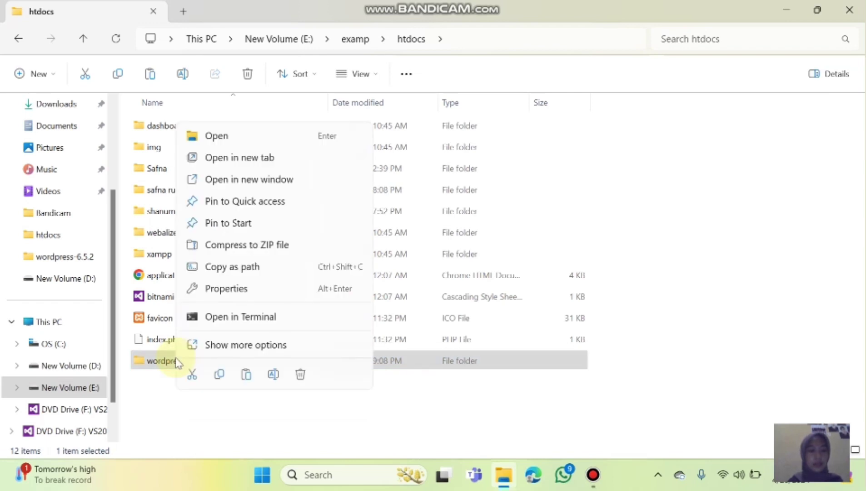
pyautogui.click(273, 374)
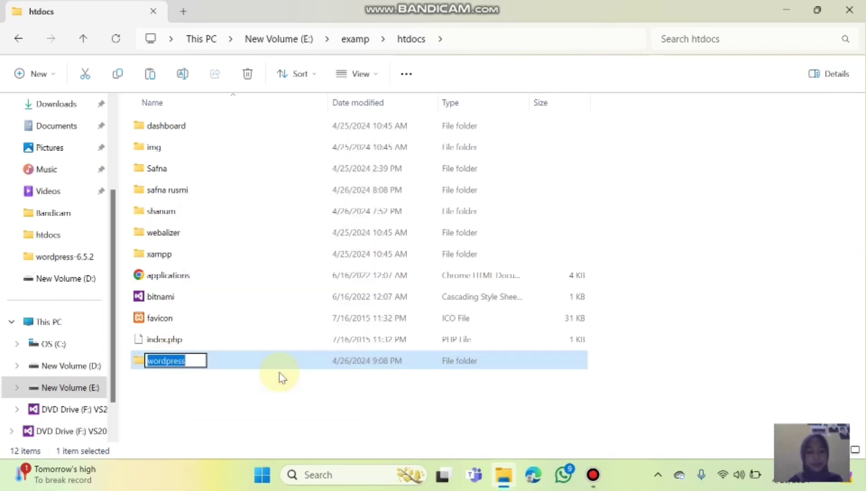
pyautogui.press('BackSpace')
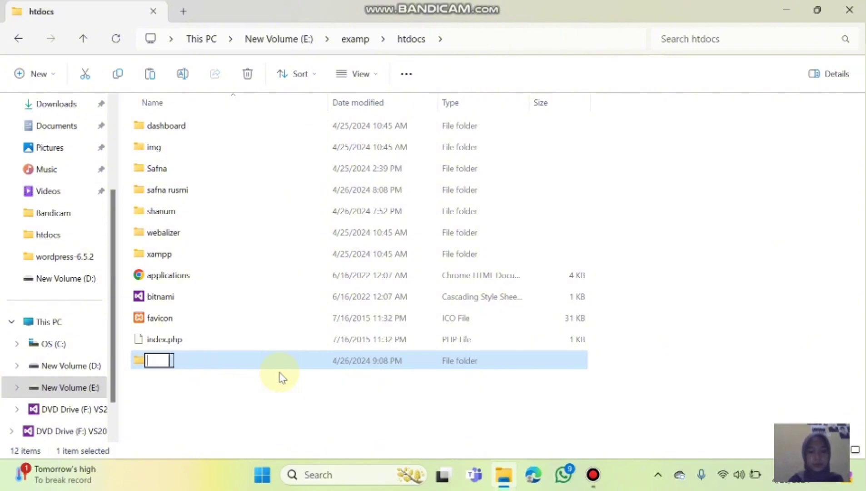
pyautogui.write('saf')
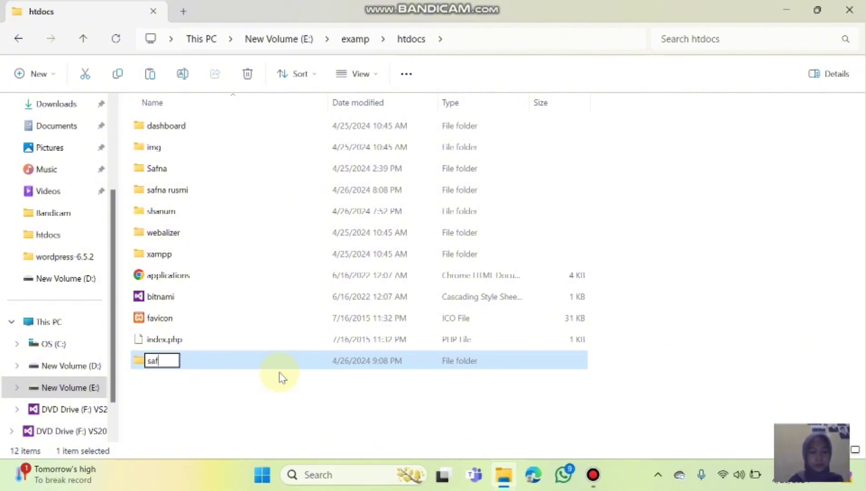
pyautogui.write('na anna')
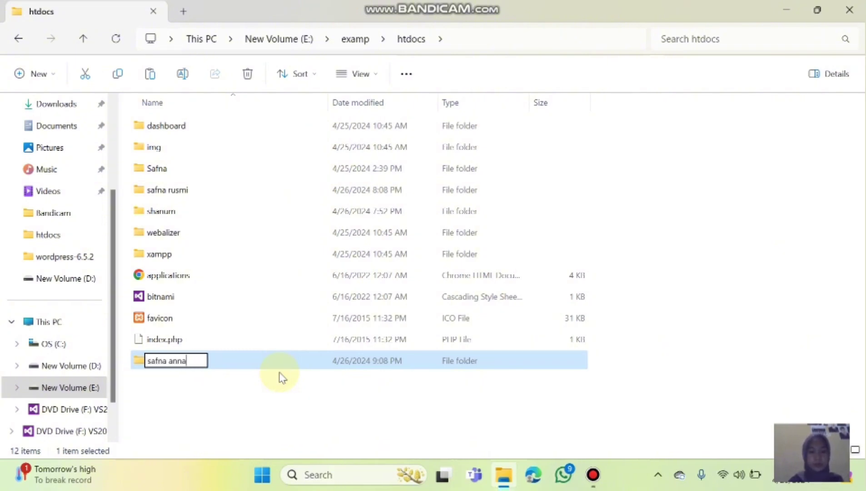
pyautogui.press('Return')
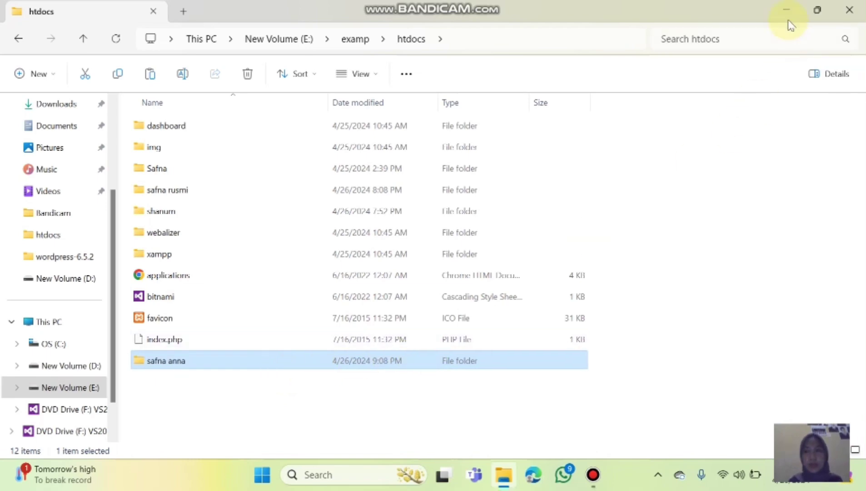
pyautogui.click(785, 10)
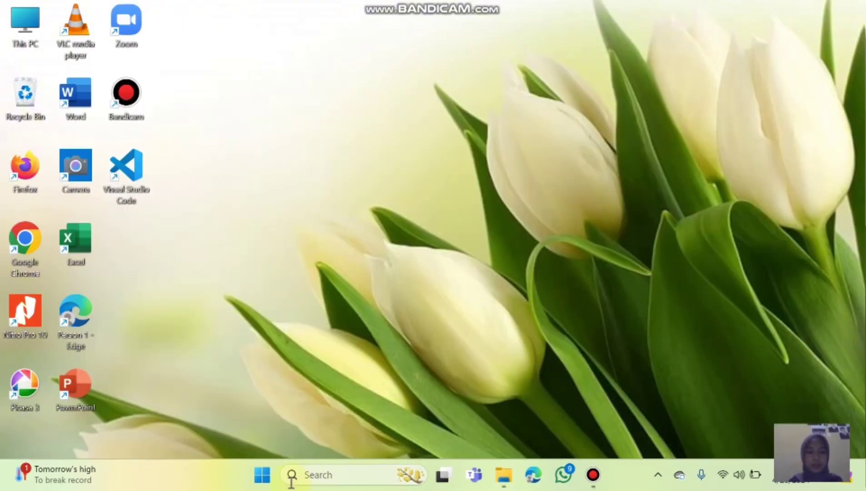
# Launch XAMPP Control Panel, start Apache and MySQL, and open MySQL's phpMyAdmin admin page.
pyautogui.click(263, 476)
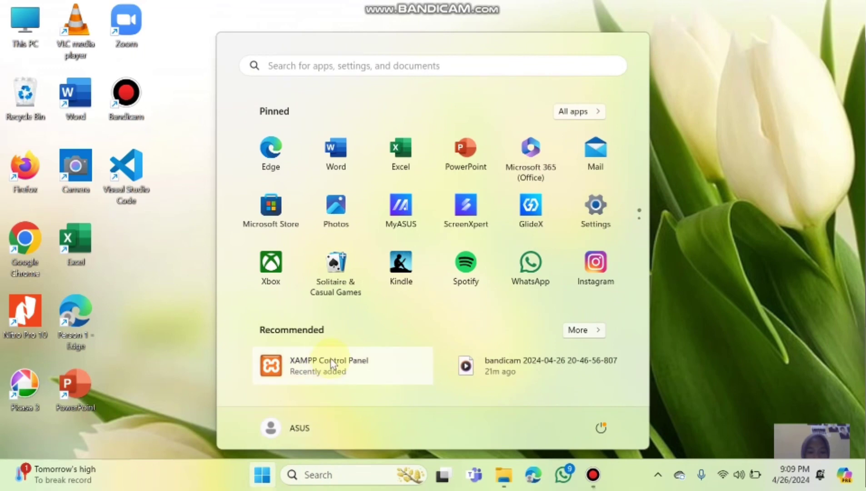
pyautogui.click(331, 359)
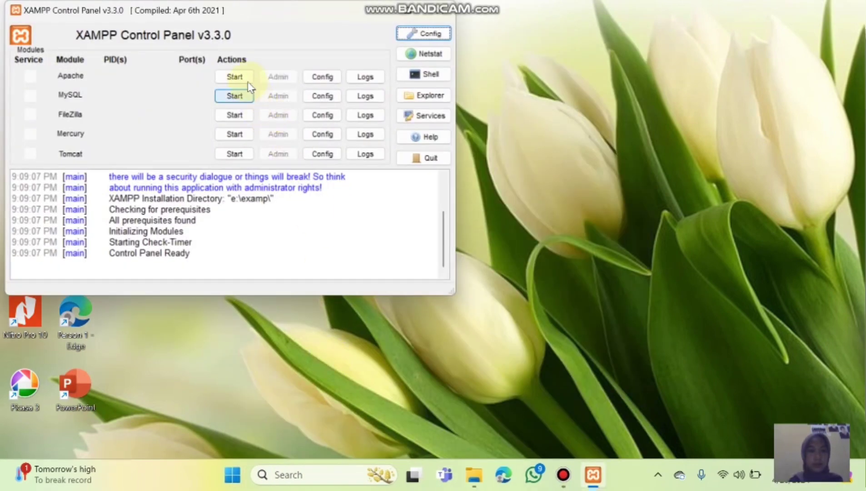
pyautogui.click(240, 76)
pyautogui.click(237, 95)
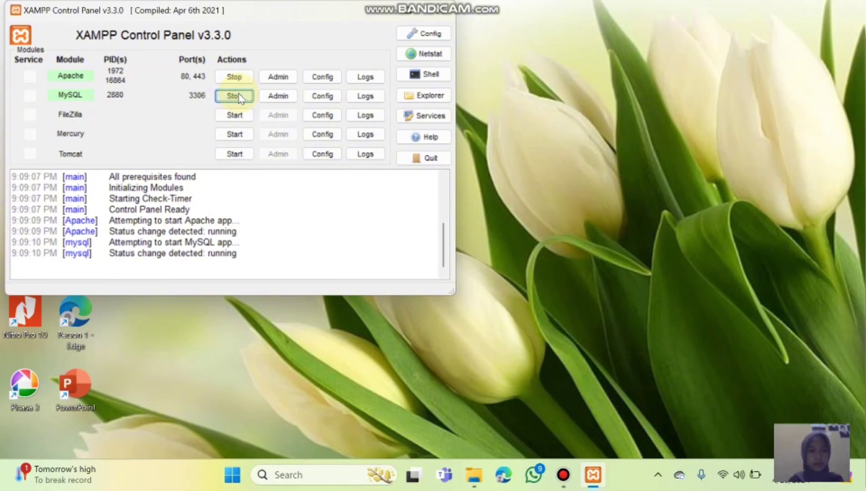
pyautogui.click(291, 97)
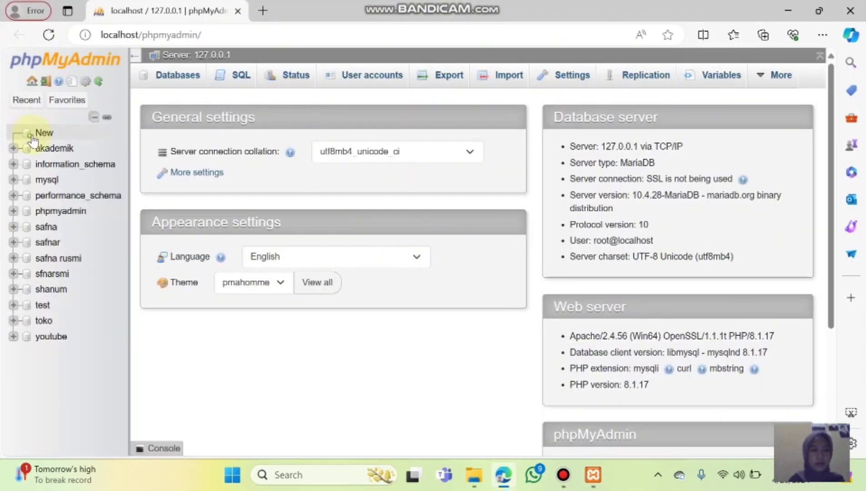
# Create a new phpMyAdmin database named the same as the site folder.
pyautogui.click(30, 134)
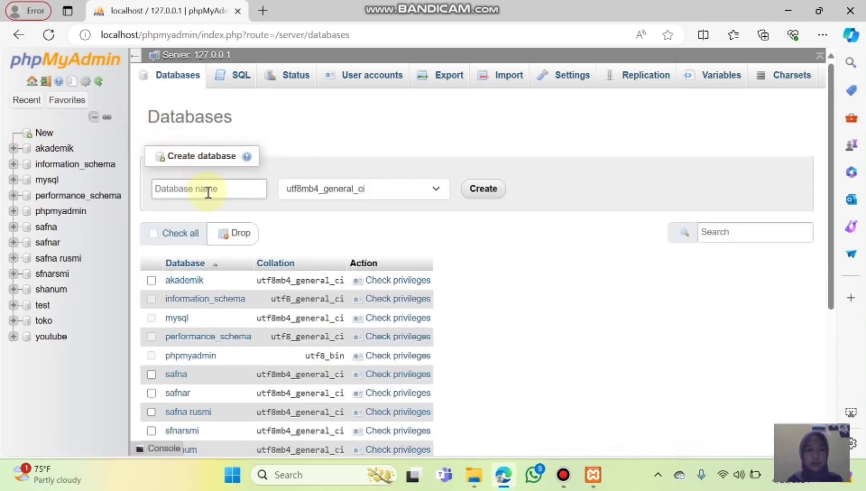
pyautogui.click(207, 190)
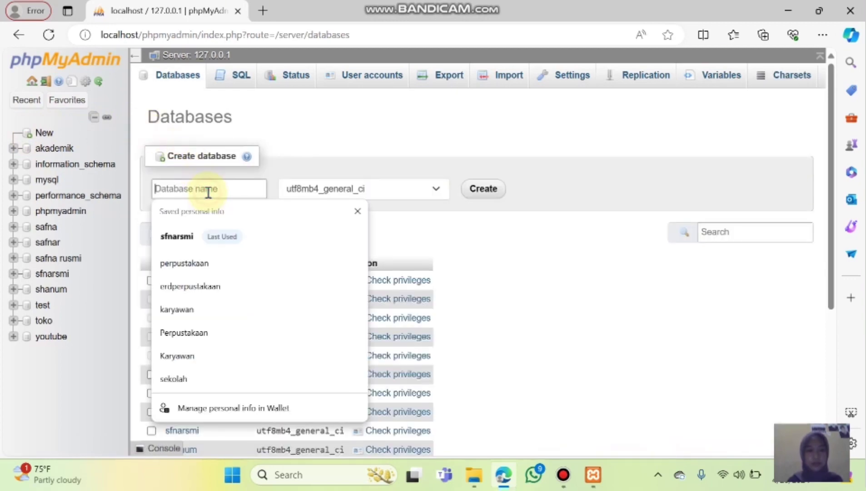
pyautogui.write('safna anna')
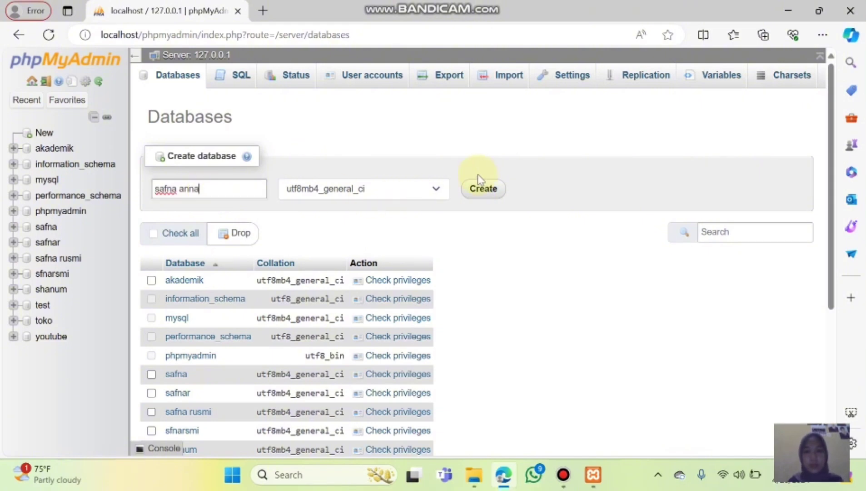
pyautogui.click(483, 188)
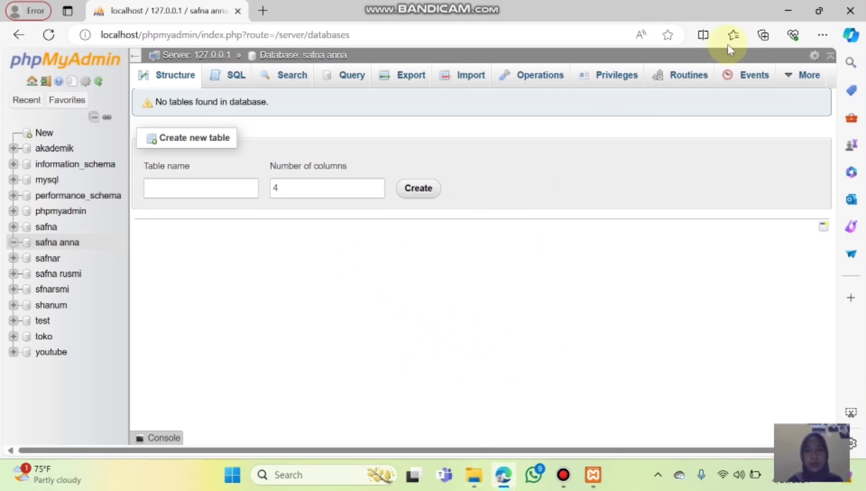
# In a new Edge tab, load localhost/ followed by the site folder name.
pyautogui.click(263, 13)
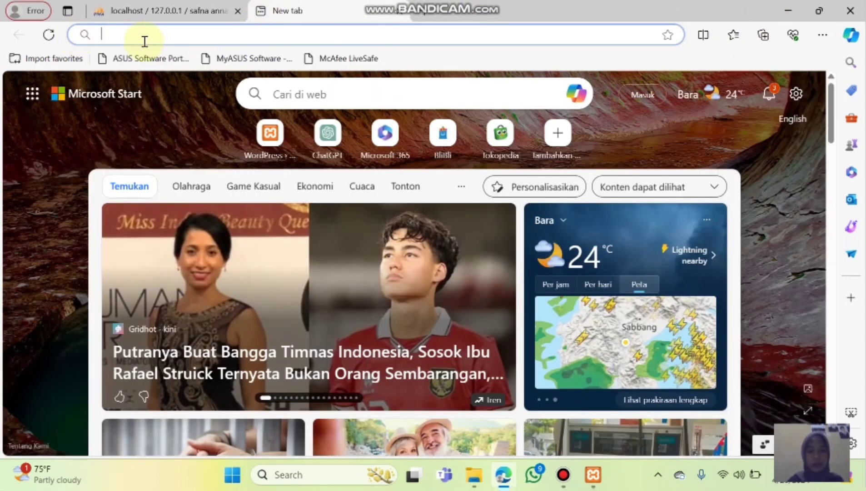
pyautogui.write('lo')
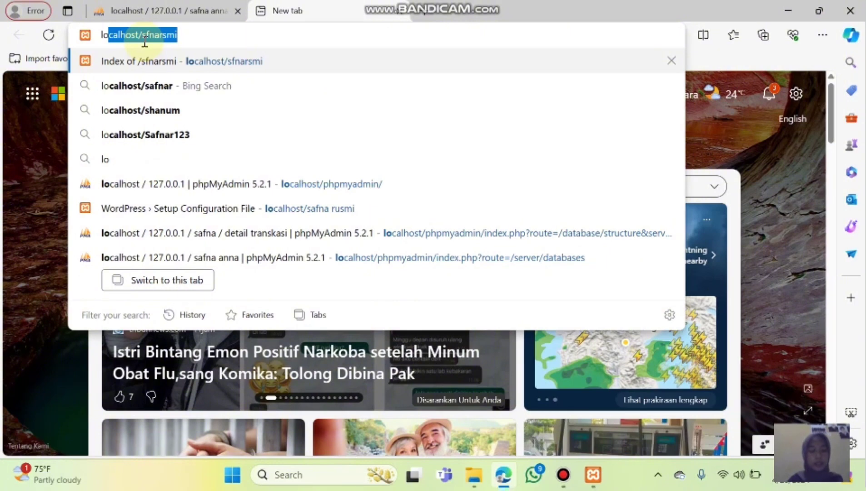
pyautogui.write('cal')
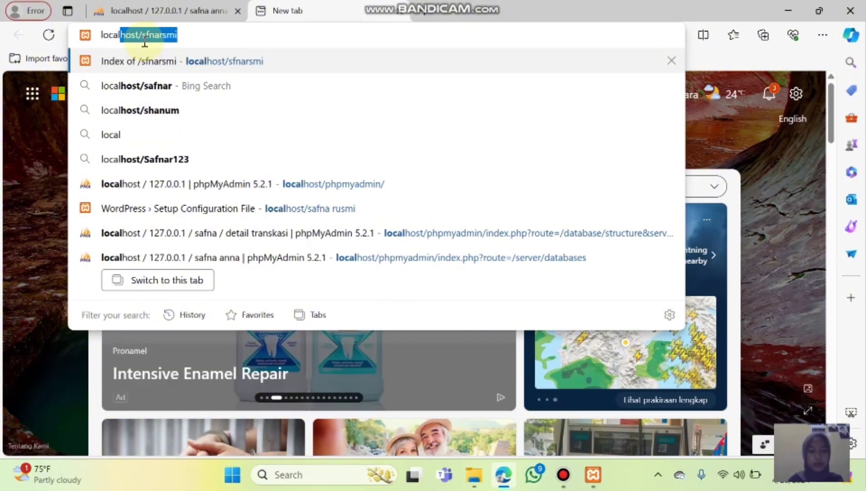
pyautogui.write('host/')
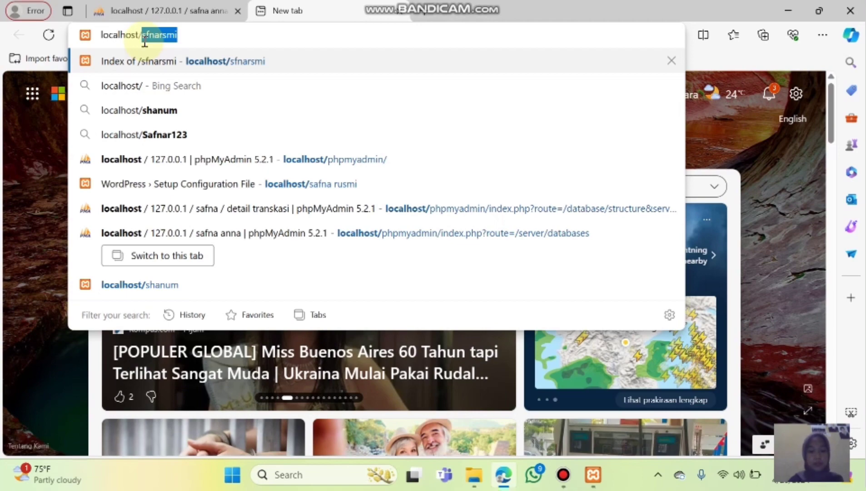
pyautogui.write('safna ann')
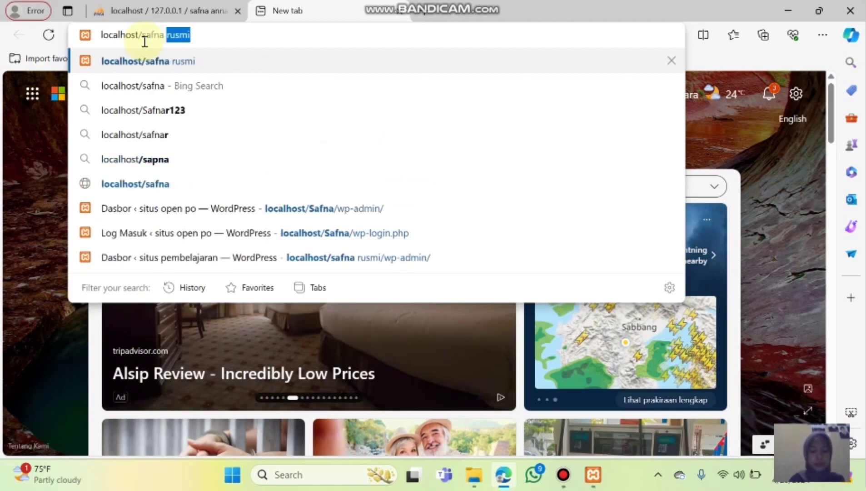
pyautogui.write('a')
pyautogui.press('Return')
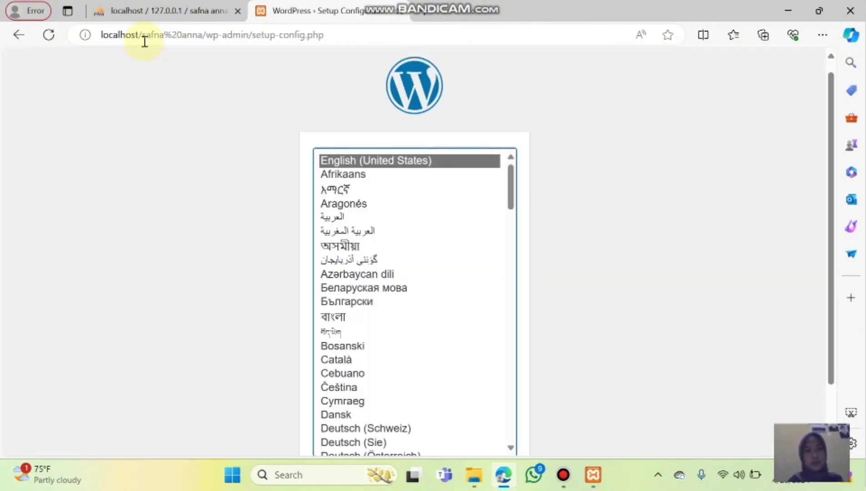
# Choose Bahasa Indonesia from the language list and continue with Lanjutkan.
pyautogui.scroll(-2, 490, 194)
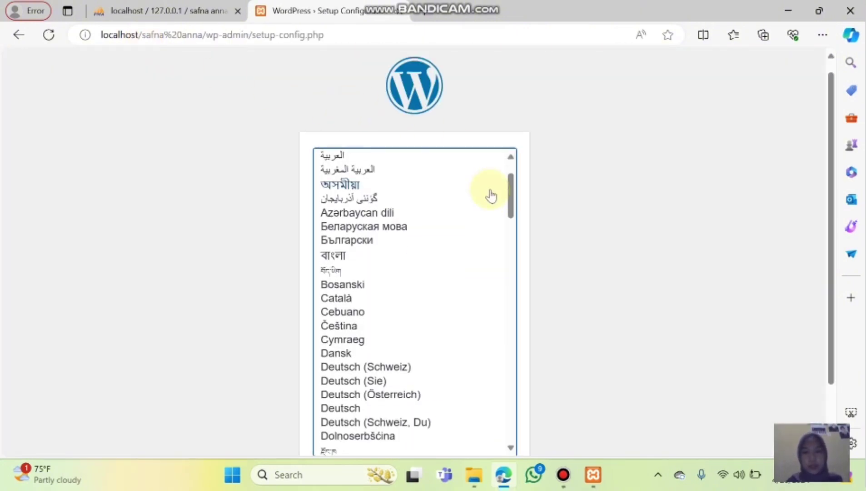
pyautogui.moveTo(507, 196); pyautogui.dragTo(493, 308)
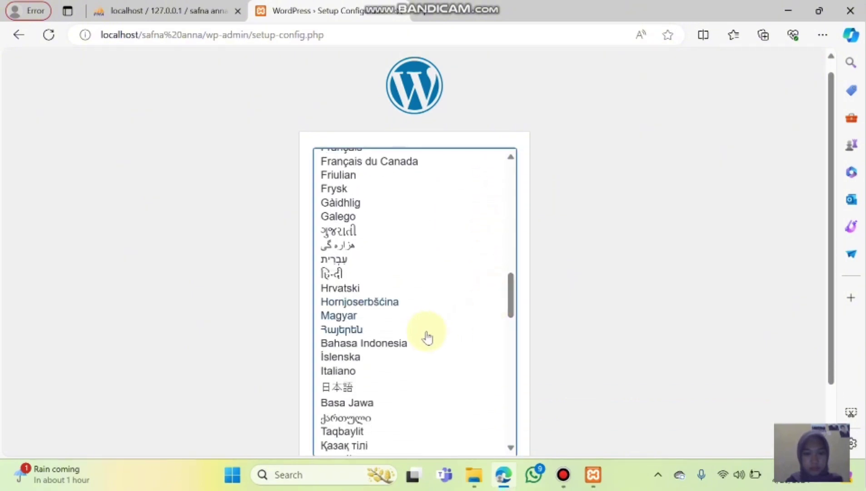
pyautogui.click(402, 349)
pyautogui.scroll(-2, 539, 344)
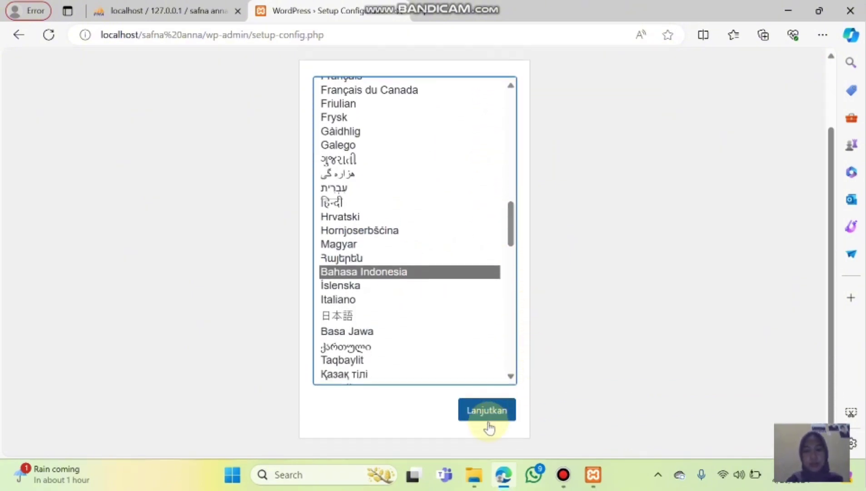
pyautogui.click(488, 418)
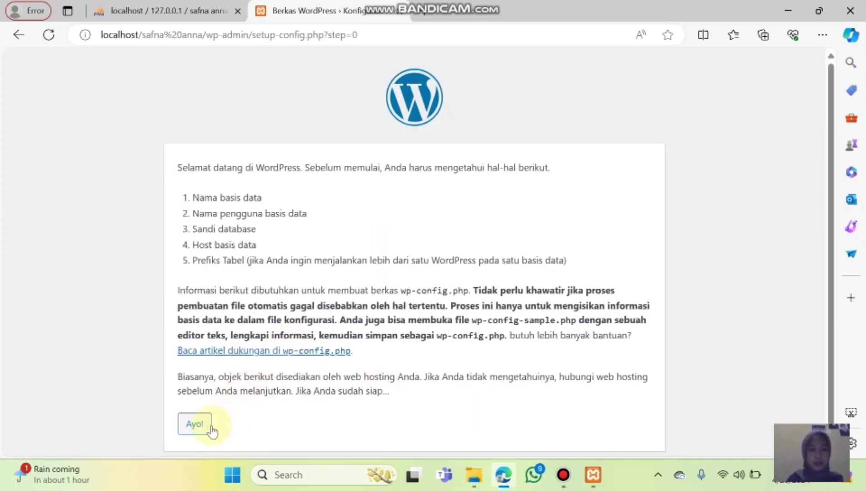
# Enter the site's database name with user root, submit, and run the installation.
pyautogui.click(190, 427)
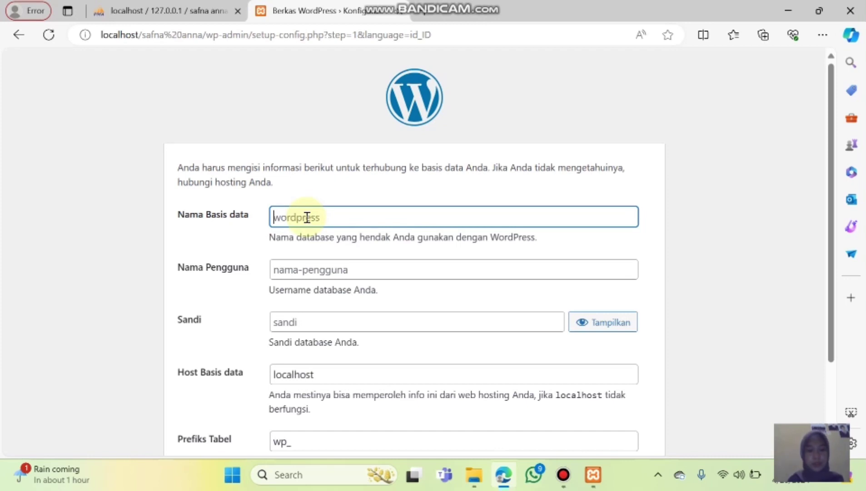
pyautogui.write('safna anna')
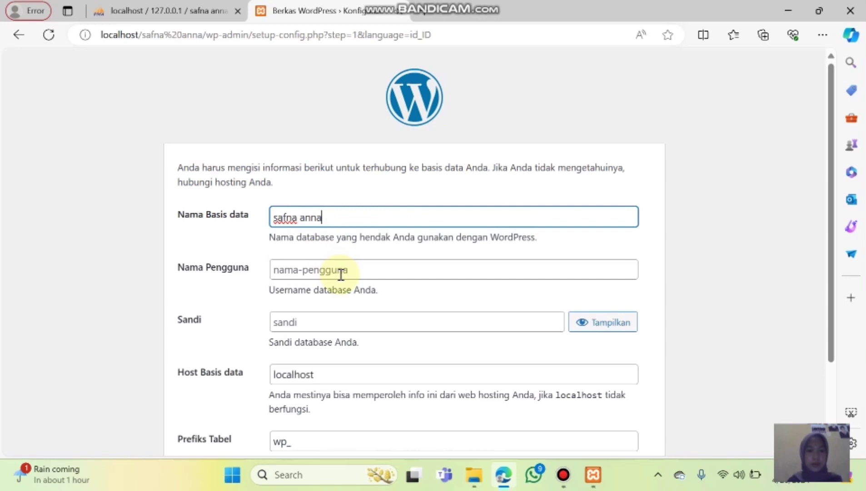
pyautogui.click(341, 274)
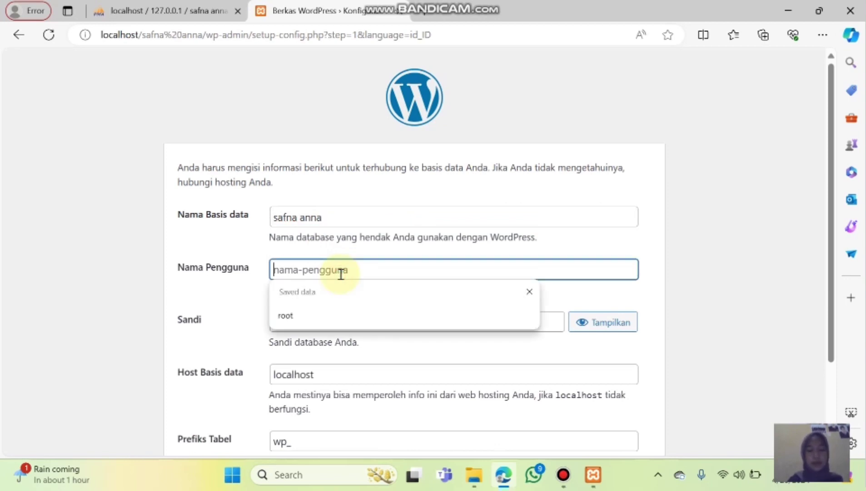
pyautogui.write('root')
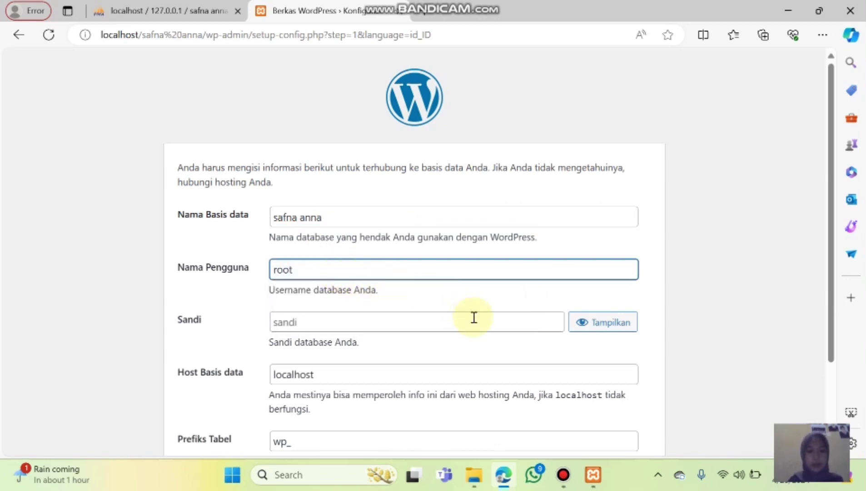
pyautogui.scroll(-1, 391, 347)
pyautogui.scroll(-2, 390, 344)
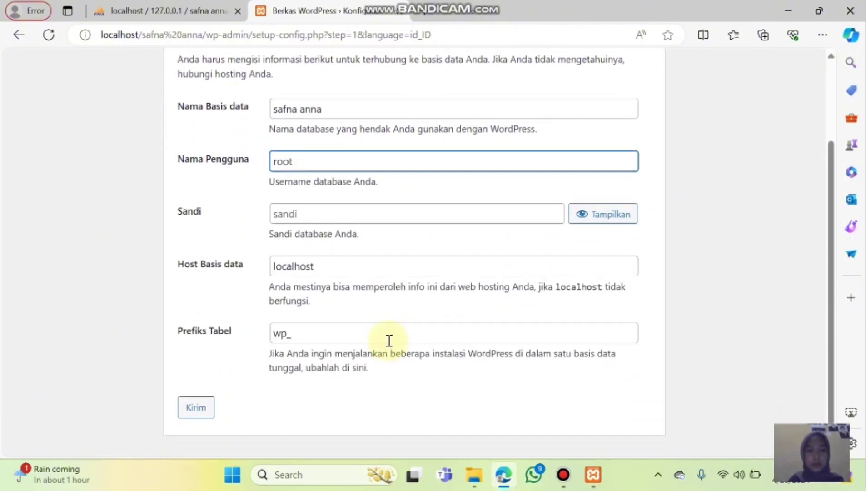
pyautogui.click(201, 410)
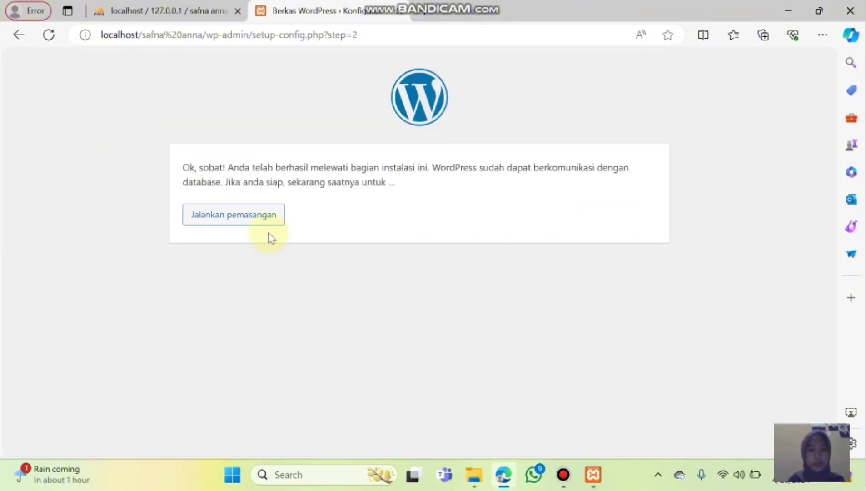
pyautogui.click(264, 227)
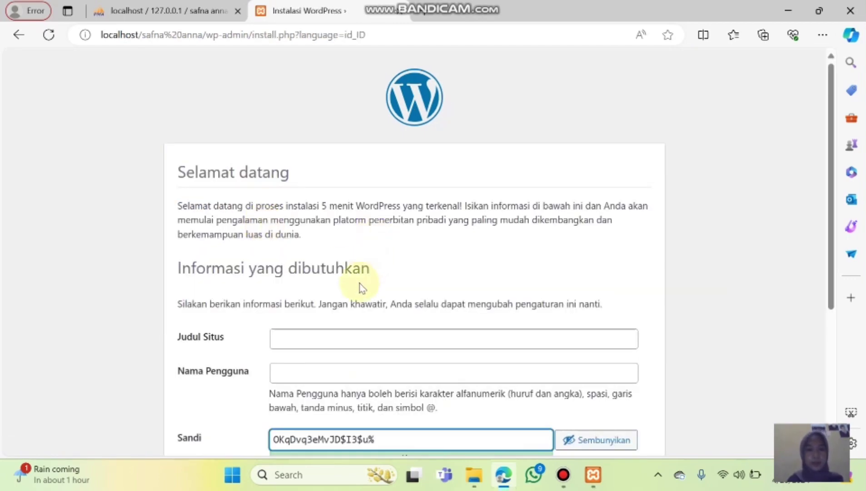
# Enter site title 'situs pembelajaran' and admin username 'Admin'.
pyautogui.scroll(-4, 357, 282)
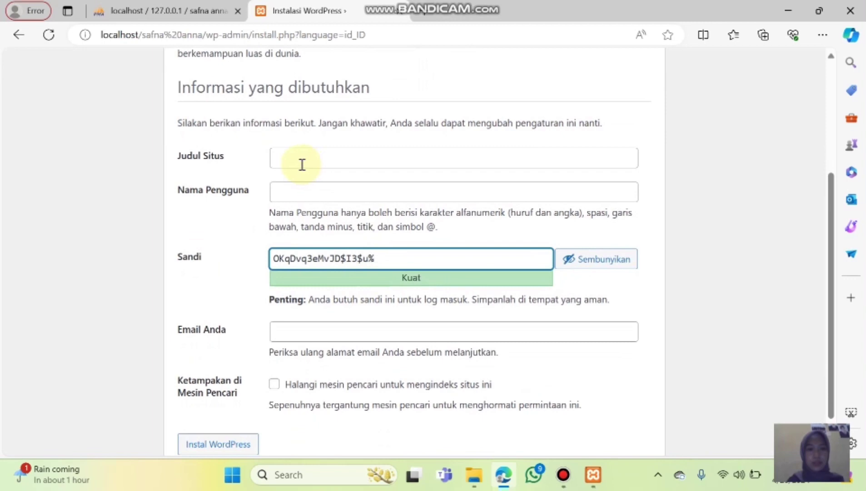
pyautogui.click(283, 158)
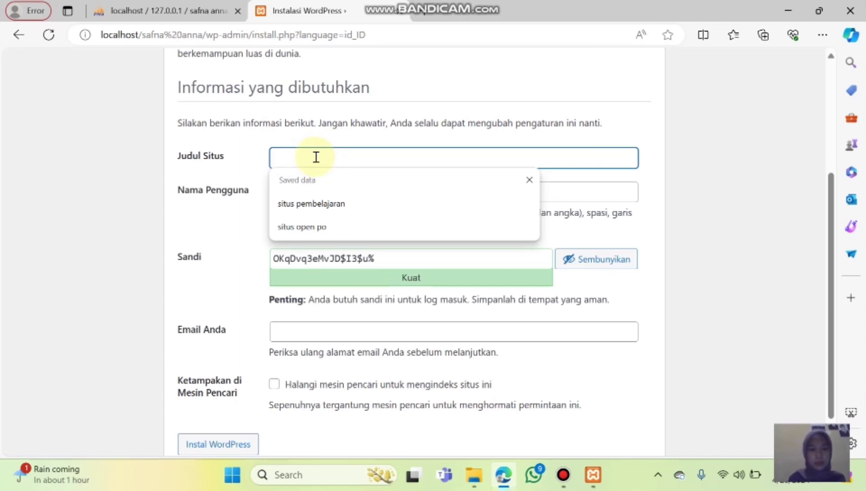
pyautogui.write('sit')
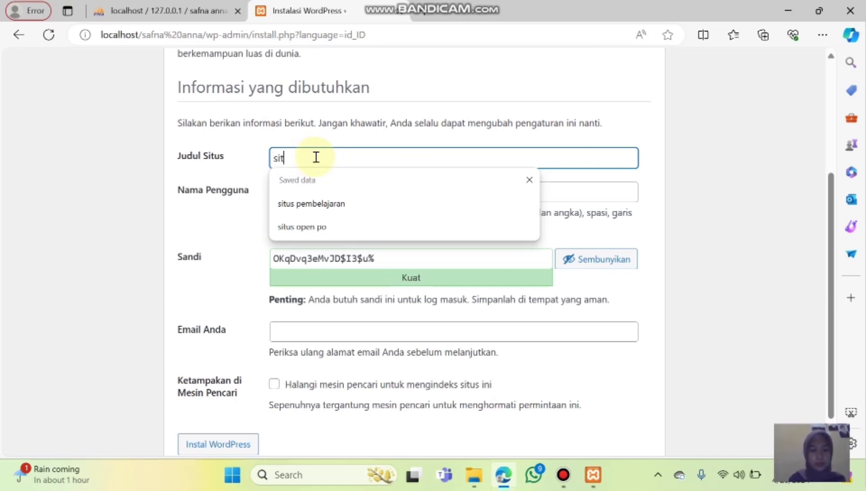
pyautogui.write('us pembela')
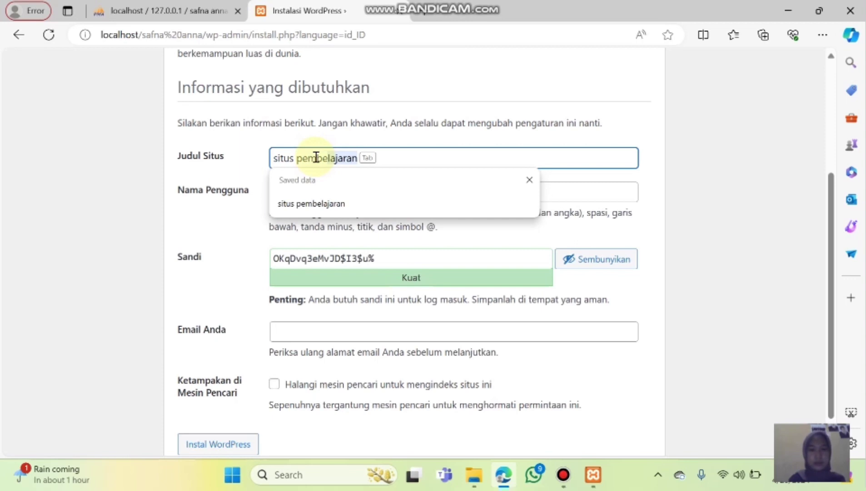
pyautogui.write('jaran')
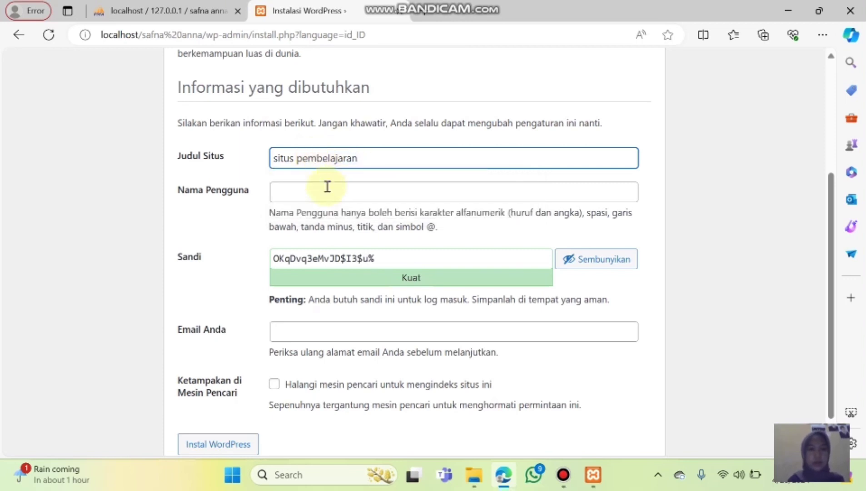
pyautogui.click(315, 194)
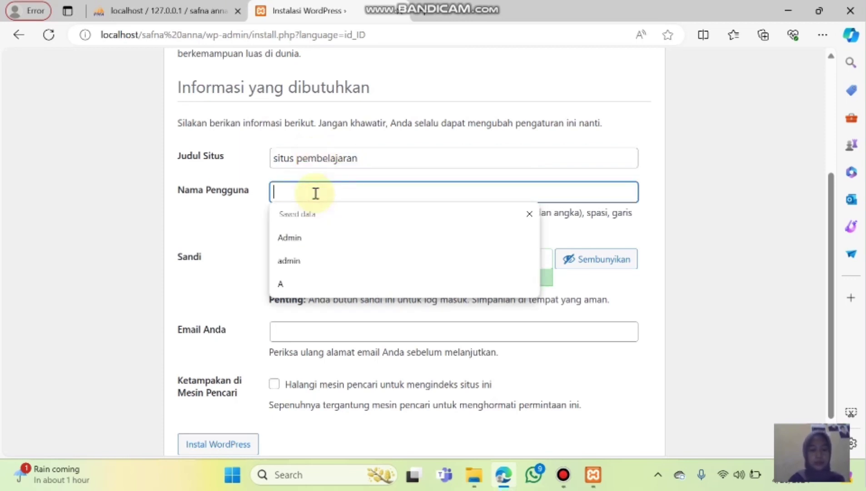
pyautogui.write('a')
pyautogui.press('BackSpace')
pyautogui.write('a')
pyautogui.press('BackSpace')
pyautogui.write('Ad')
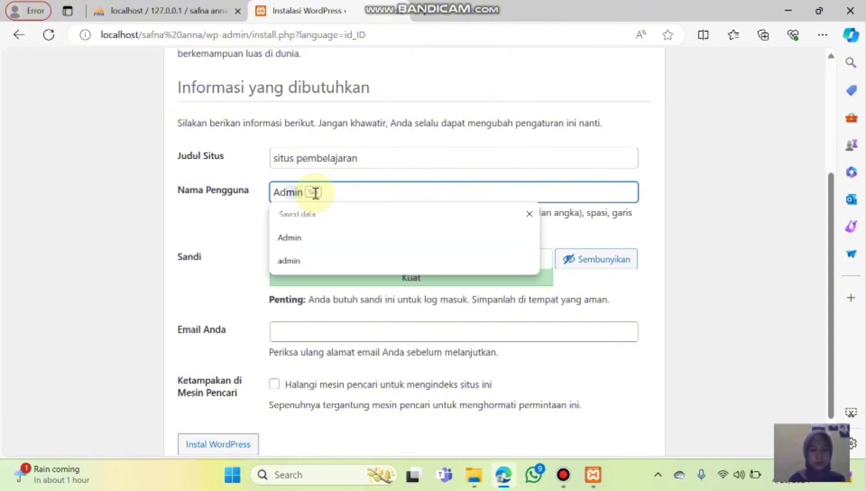
pyautogui.write('min')
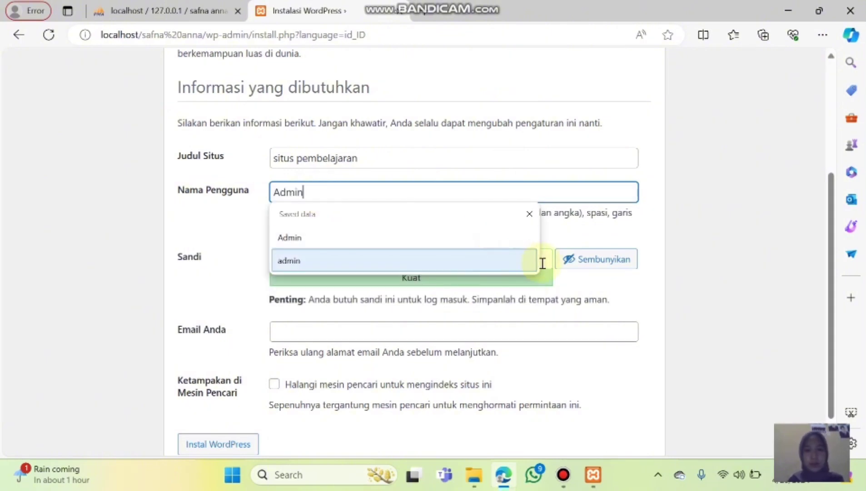
# Replace the suggested password with a custom weak one and confirm using it.
pyautogui.click(546, 262)
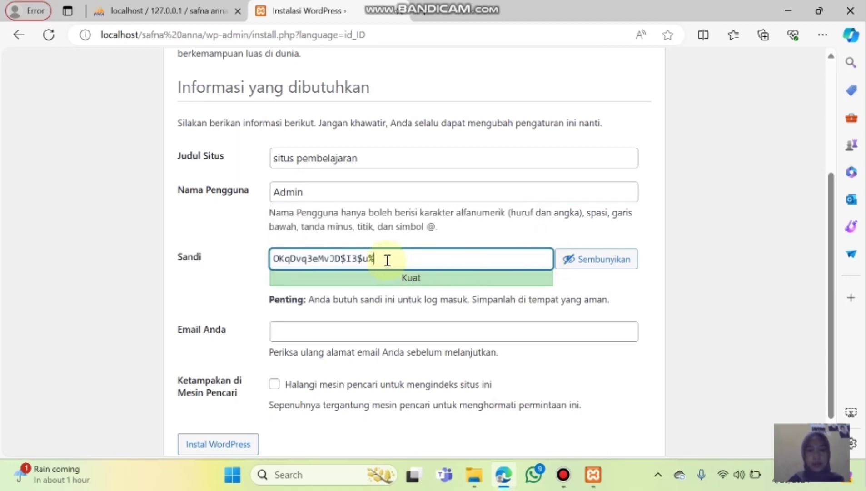
pyautogui.moveTo(387, 260); pyautogui.dragTo(273, 260)
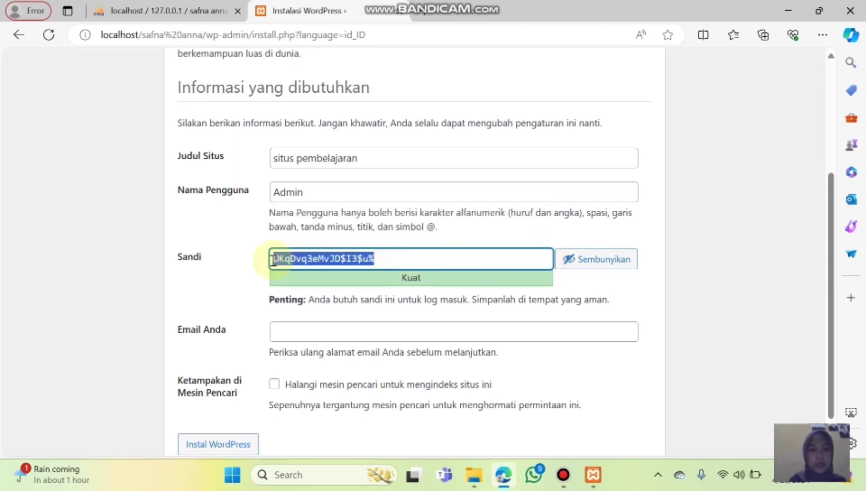
pyautogui.press('BackSpace')
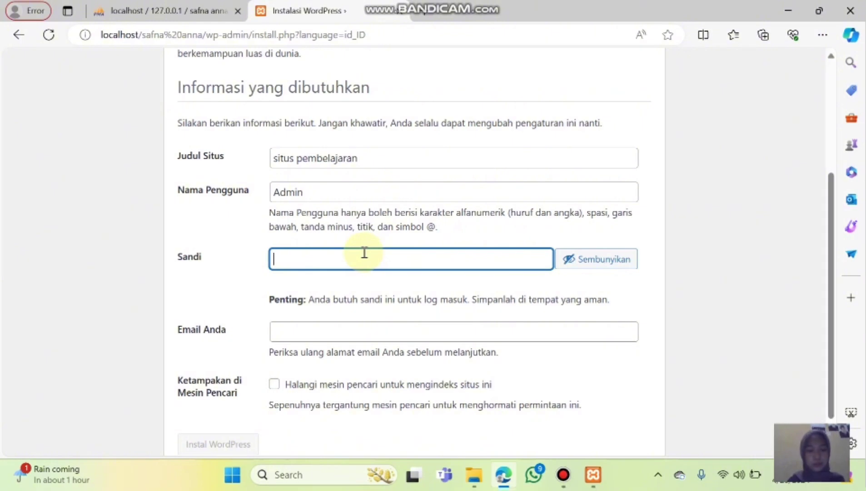
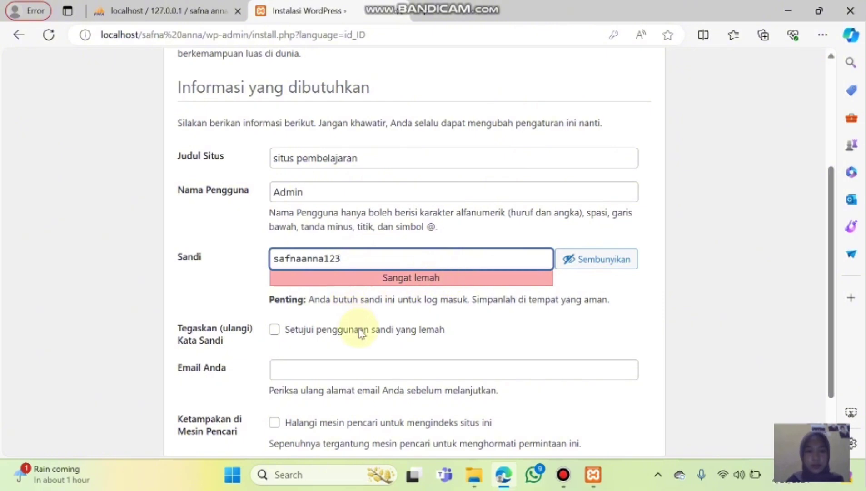
pyautogui.click(276, 331)
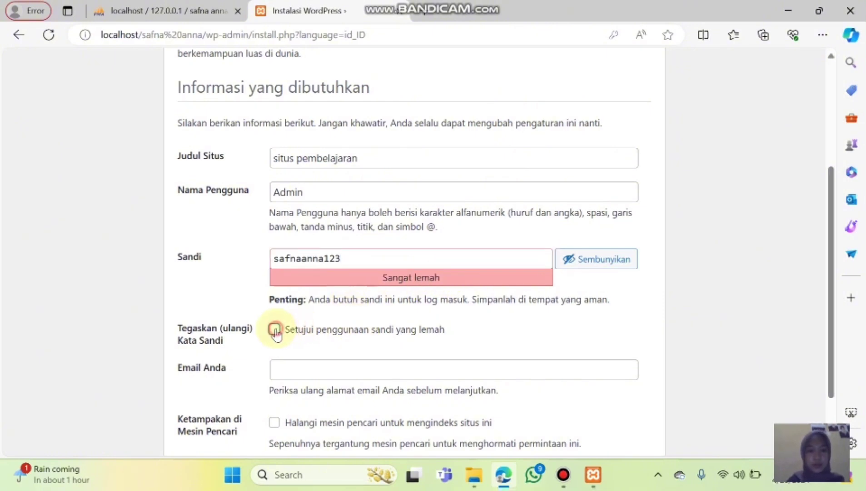
pyautogui.click(300, 372)
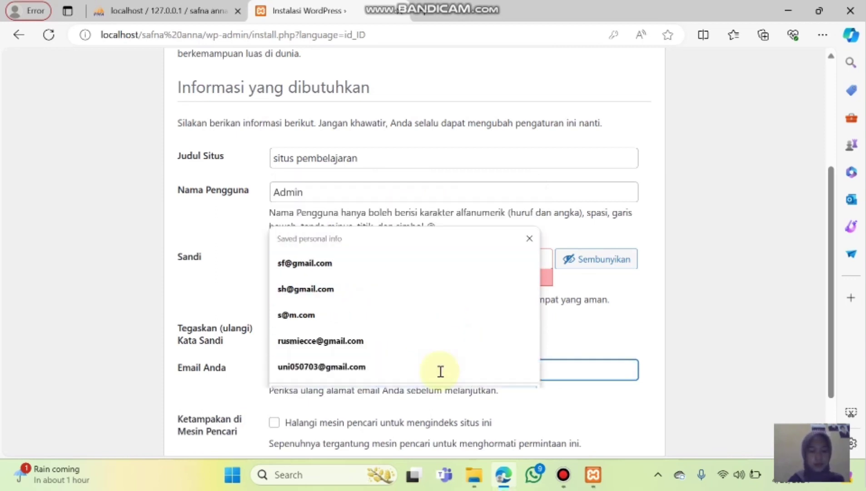
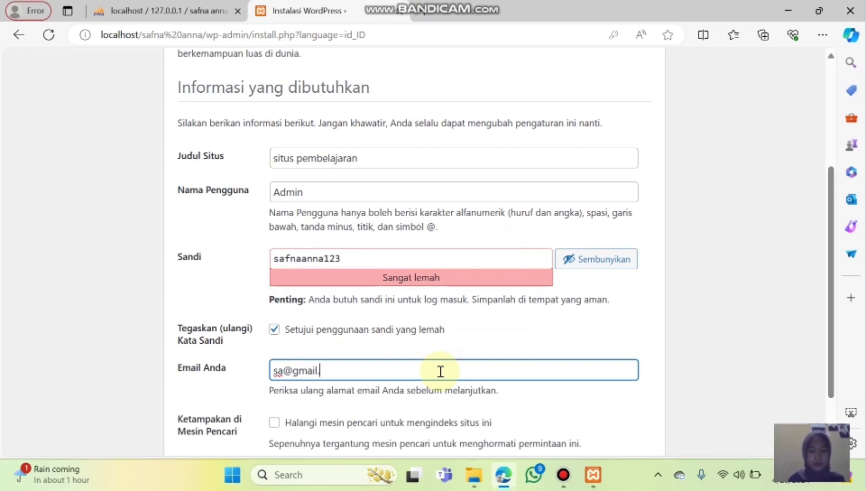
# Enter the admin e-mail address and start the WordPress installation.
pyautogui.scroll(-2, 441, 371)
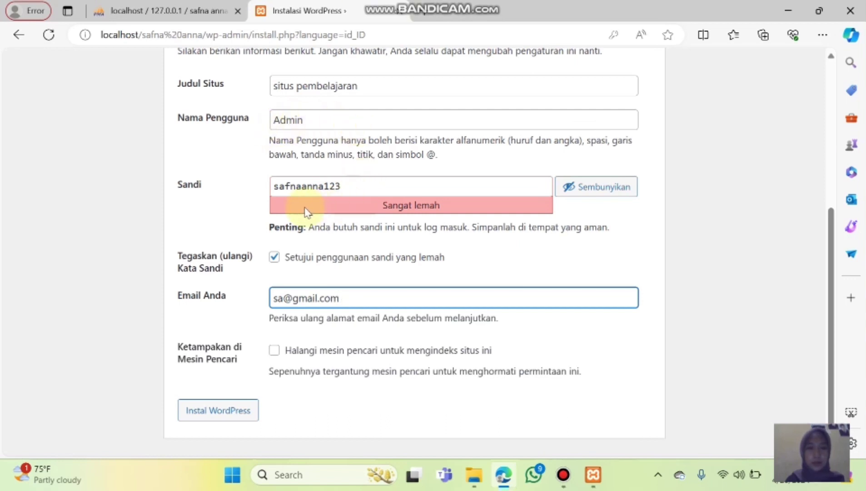
pyautogui.click(235, 417)
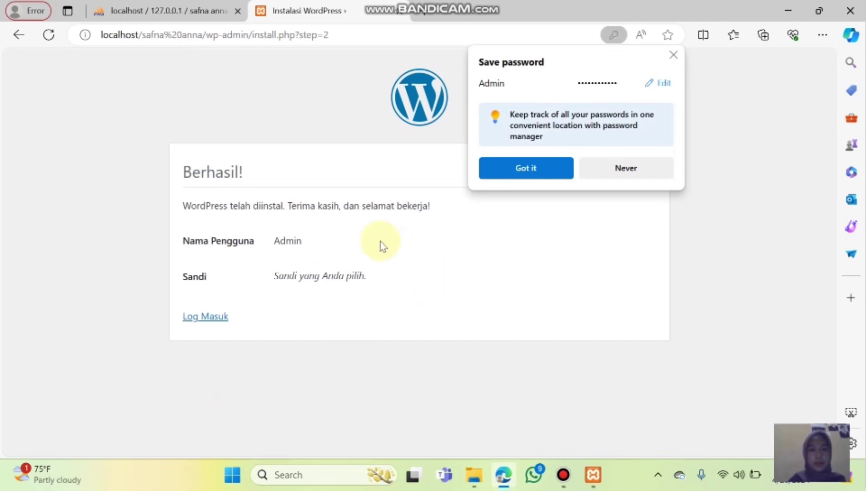
# From the Berhasil page, go to login and sign in as Admin with the account password.
pyautogui.click(208, 318)
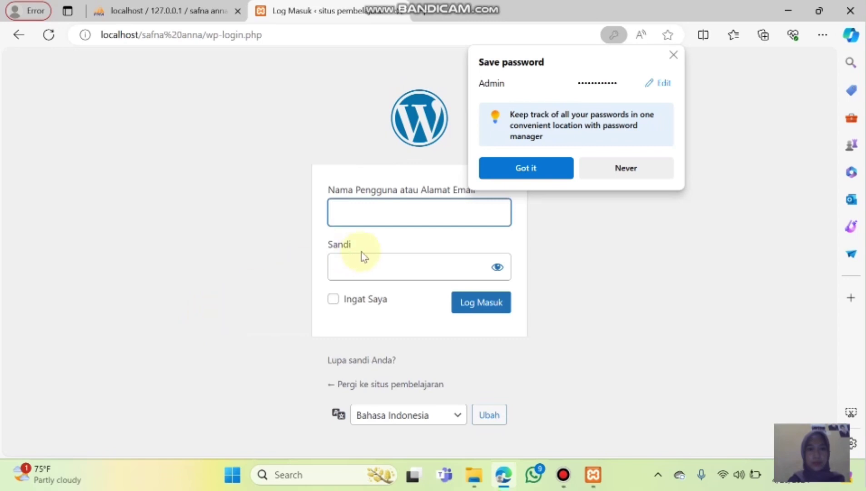
pyautogui.write('Admi')
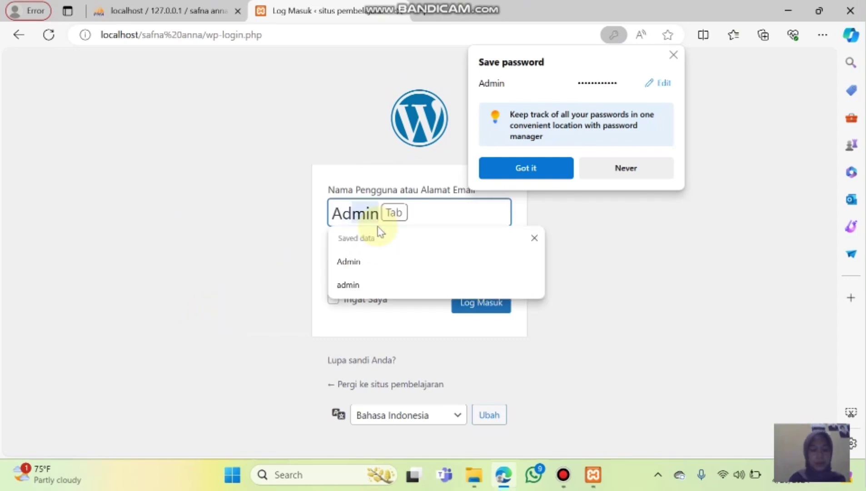
pyautogui.write('n')
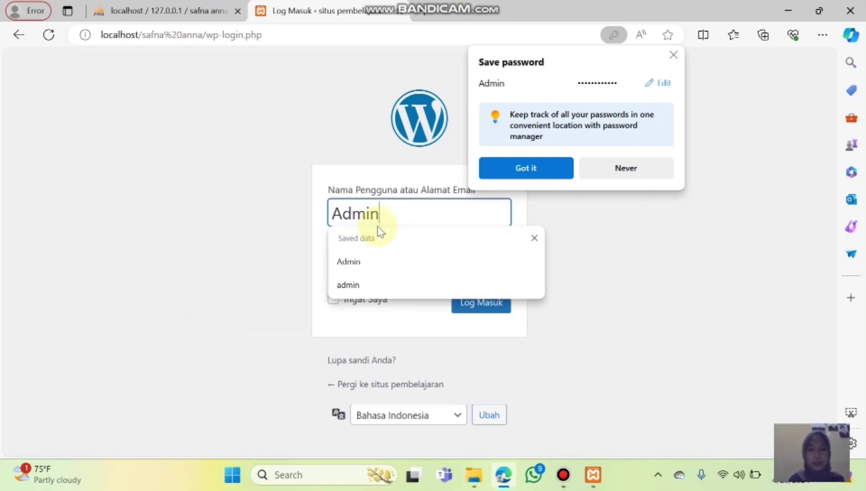
pyautogui.click(535, 238)
pyautogui.click(406, 263)
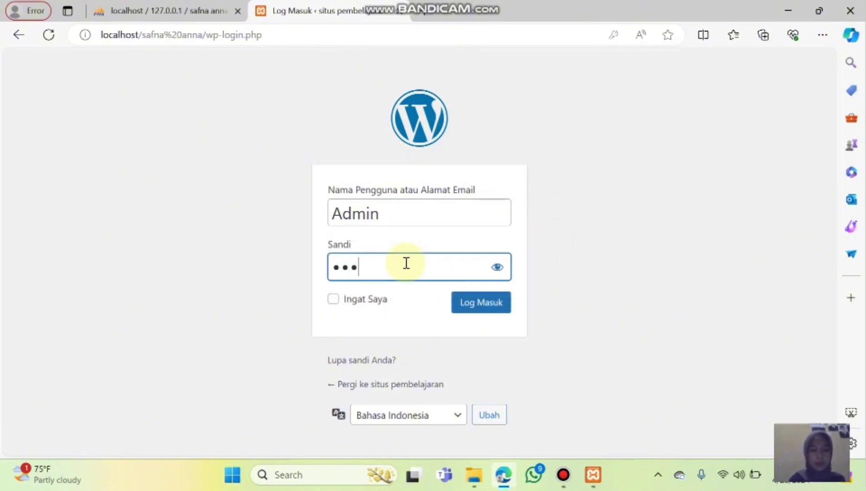
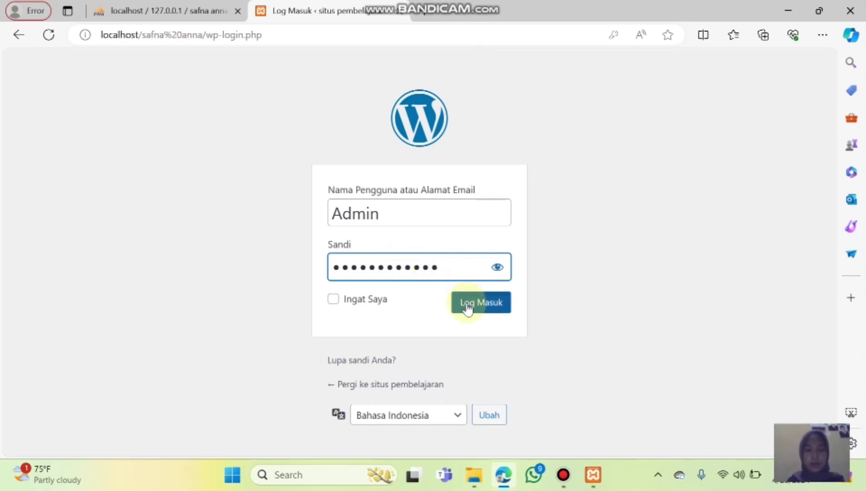
pyautogui.click(468, 307)
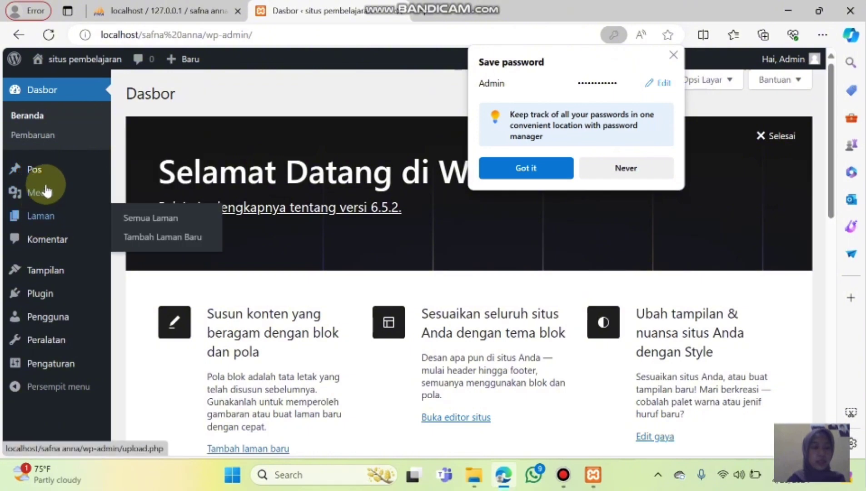
# Dismiss Edge's save-password popup and preview the Pos, Laman, Tampilan and Media submenus.
pyautogui.moveTo(48, 171)
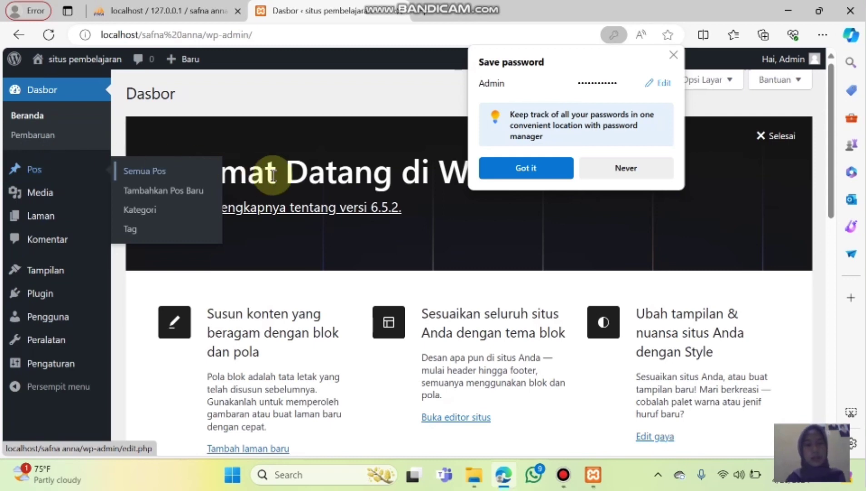
pyautogui.click(675, 56)
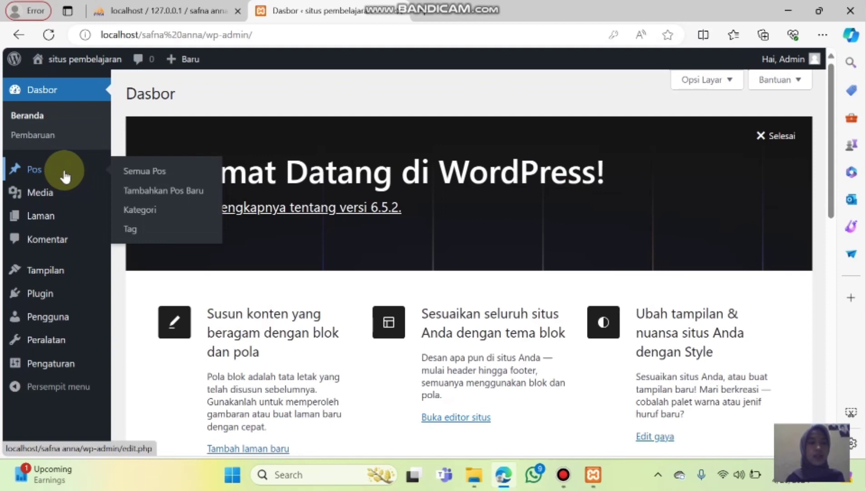
pyautogui.moveTo(60, 215)
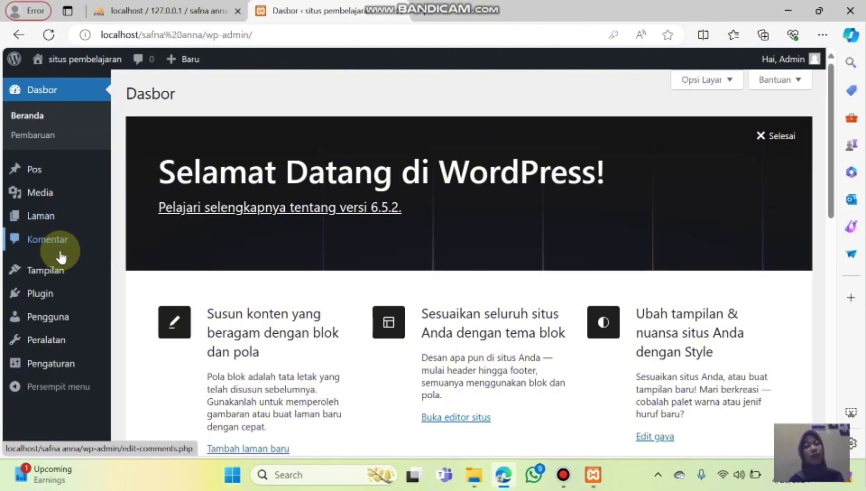
pyautogui.moveTo(59, 271)
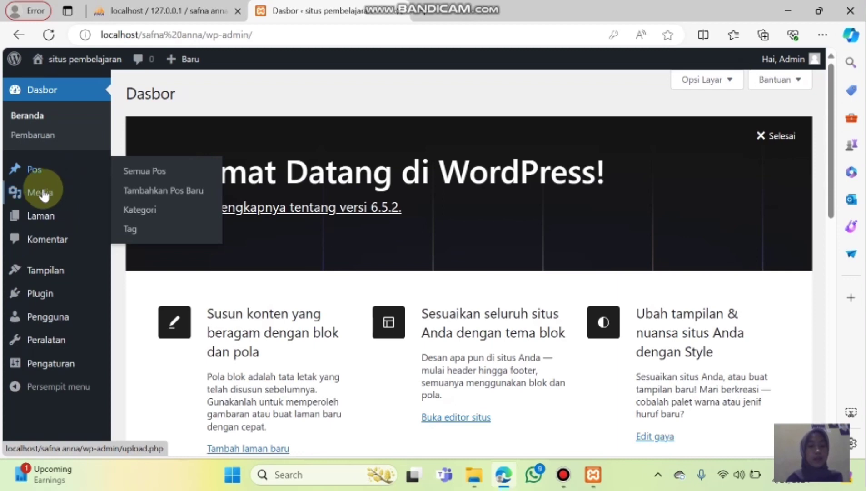
pyautogui.moveTo(47, 193)
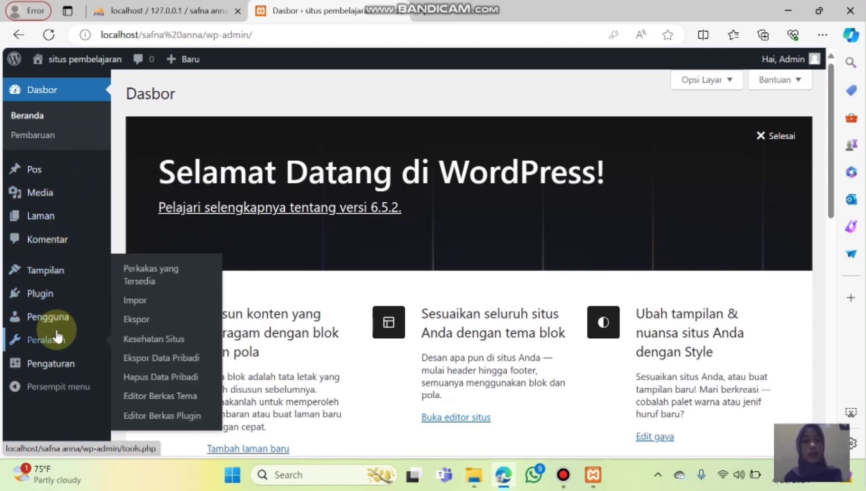
pyautogui.moveTo(53, 364)
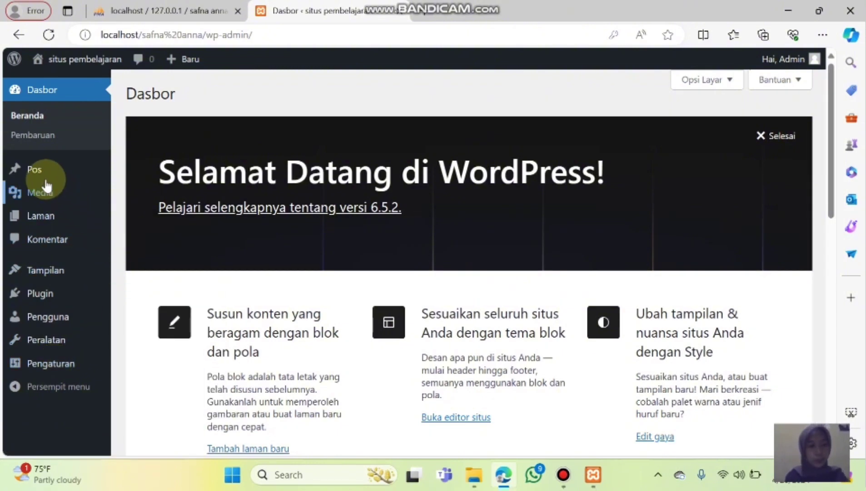
pyautogui.moveTo(46, 187)
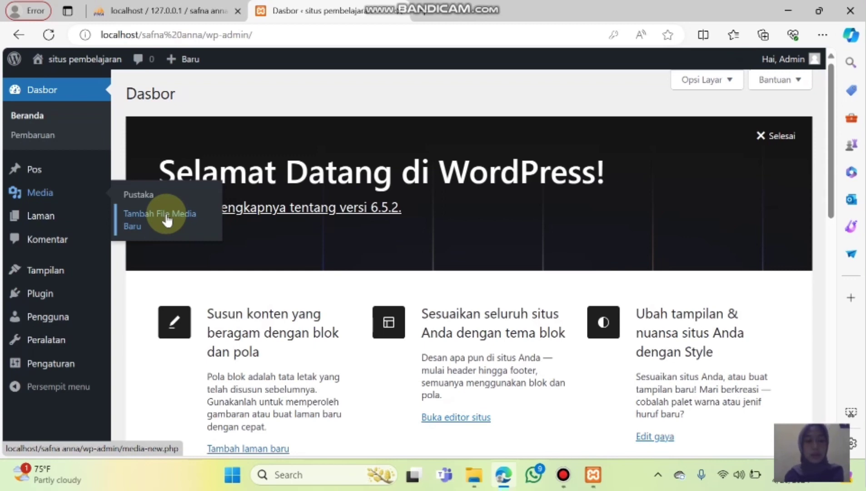
pyautogui.moveTo(69, 223)
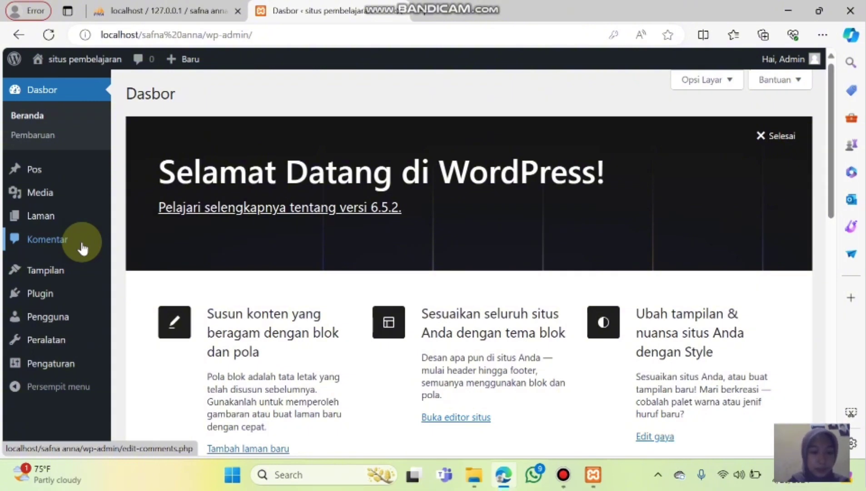
pyautogui.moveTo(61, 288)
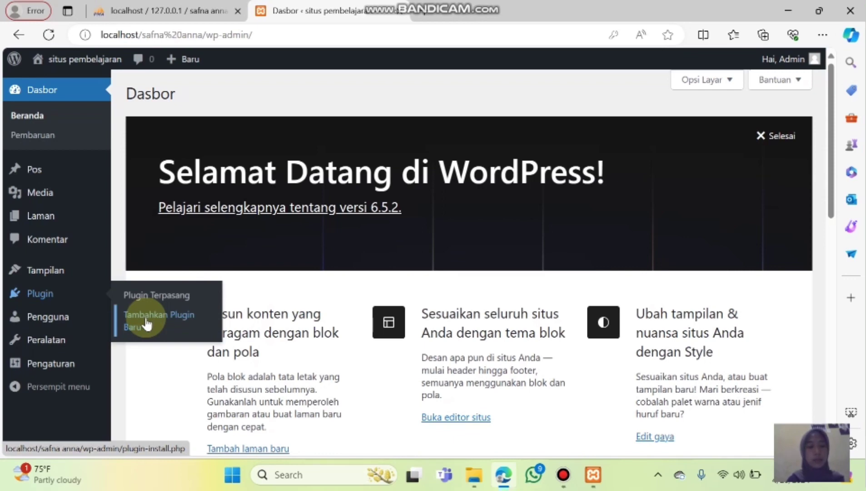
pyautogui.moveTo(72, 331)
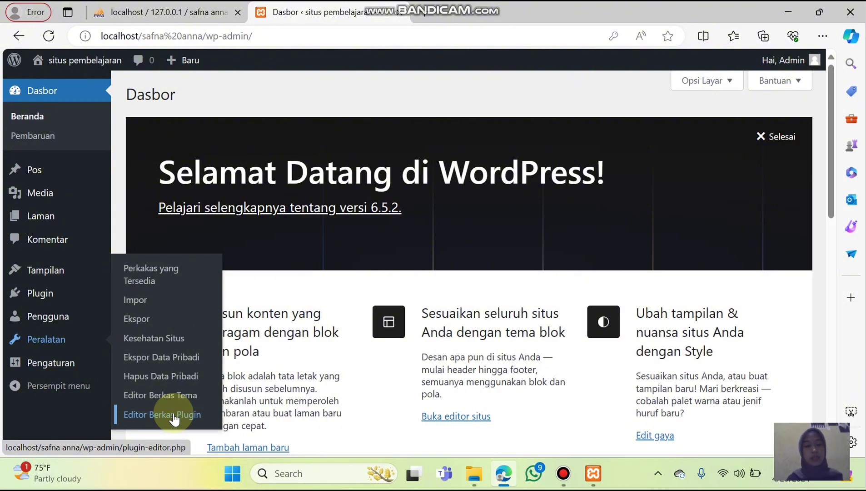
pyautogui.moveTo(51, 369)
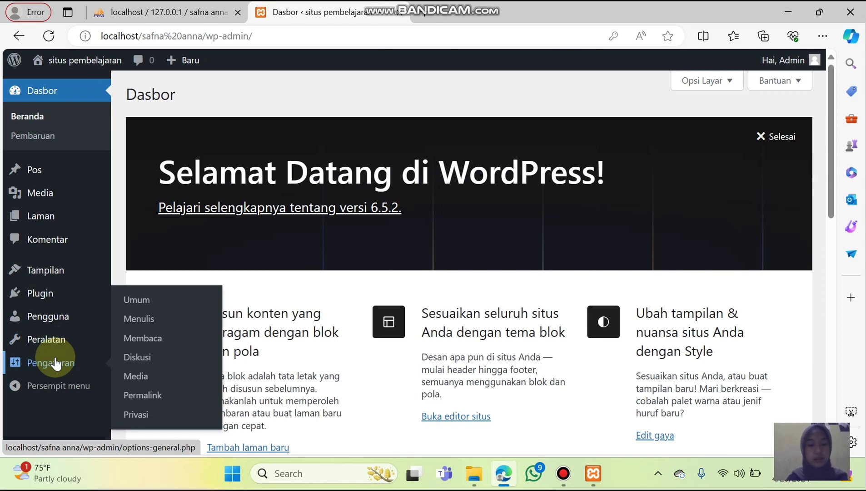
pyautogui.moveTo(49, 315)
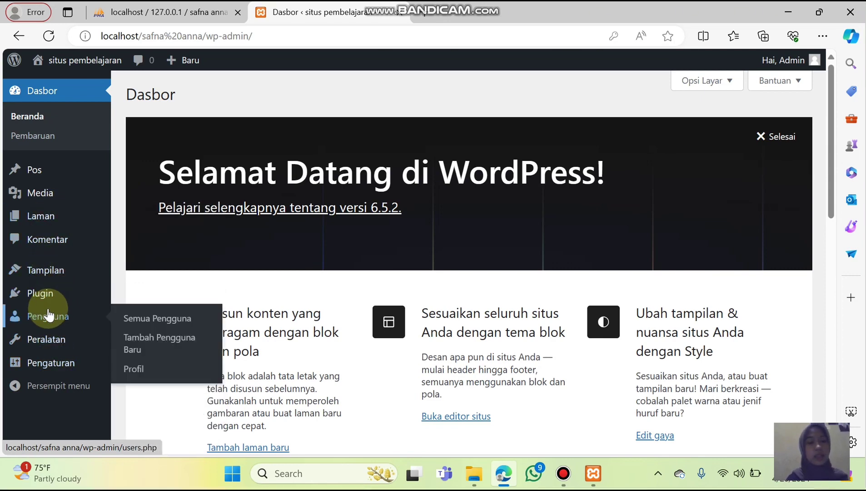
pyautogui.moveTo(47, 343)
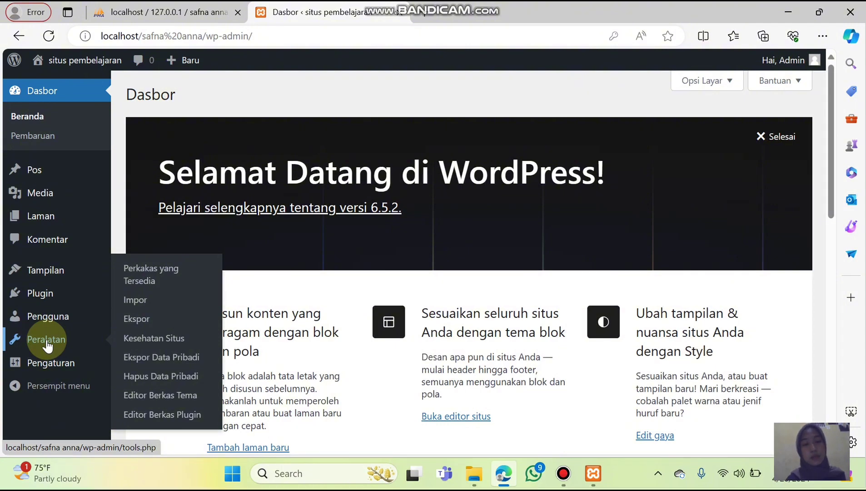